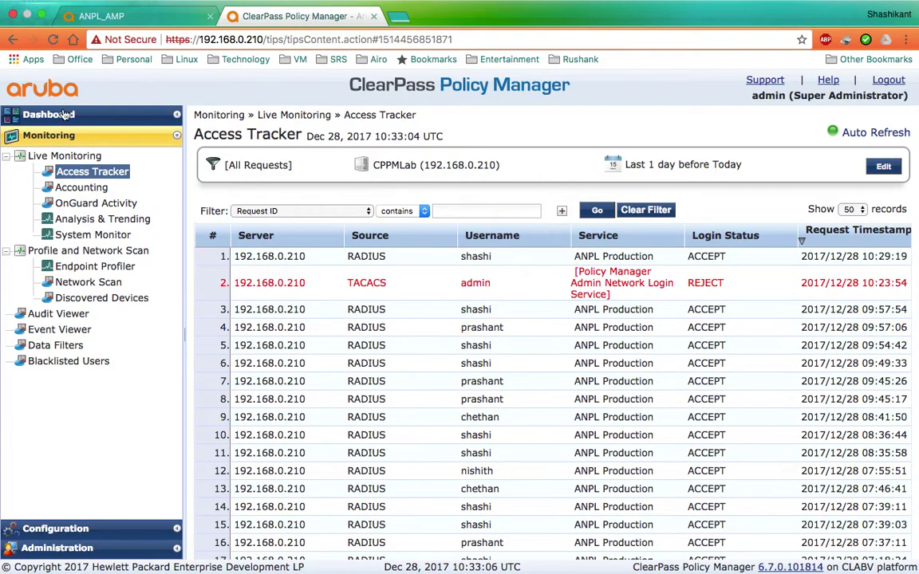
Step: Refresh Access Tracker, inspect the latest request's end-host identifier, then close the details
click(91, 174)
click(416, 260)
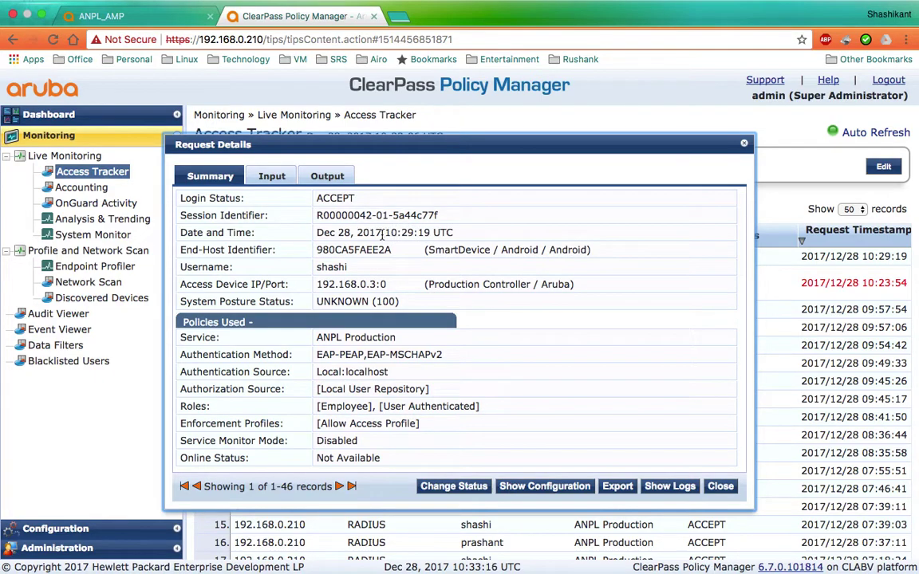
double_click(368, 249)
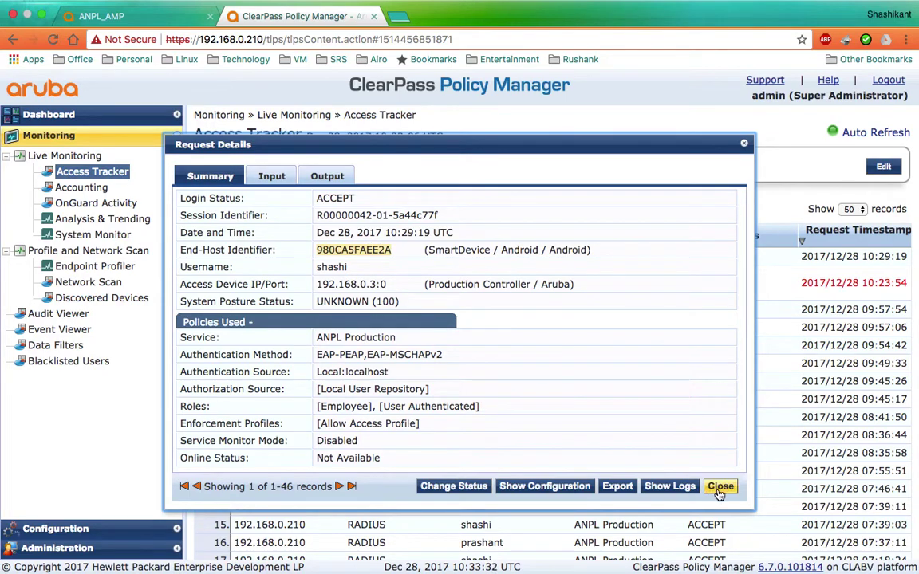
click(720, 486)
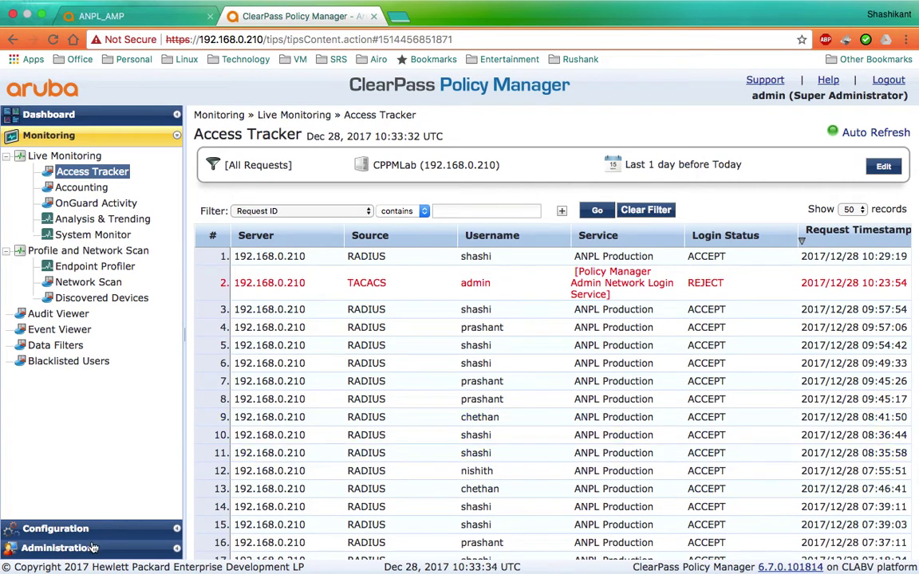
Step: Go to Administration > External Servers > Endpoint Context Servers and start adding one
click(57, 548)
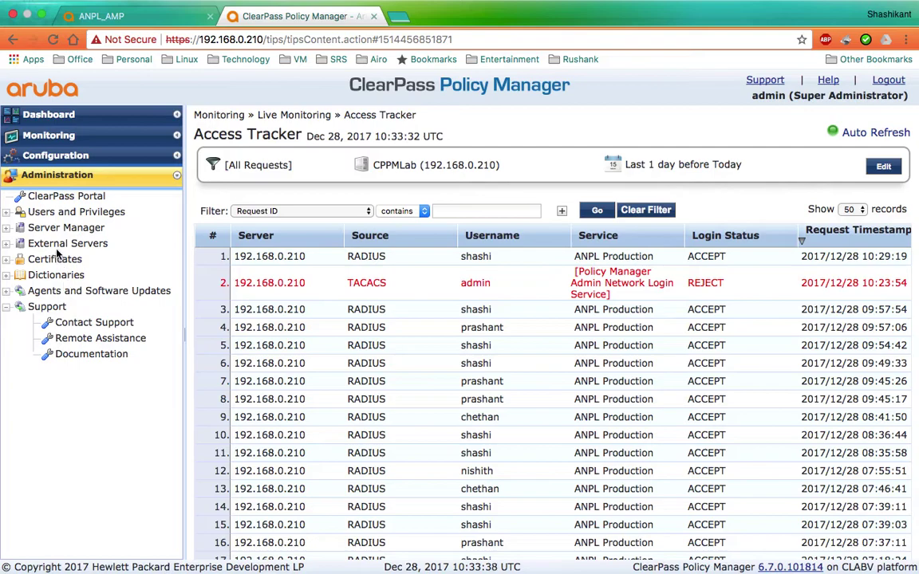
click(67, 243)
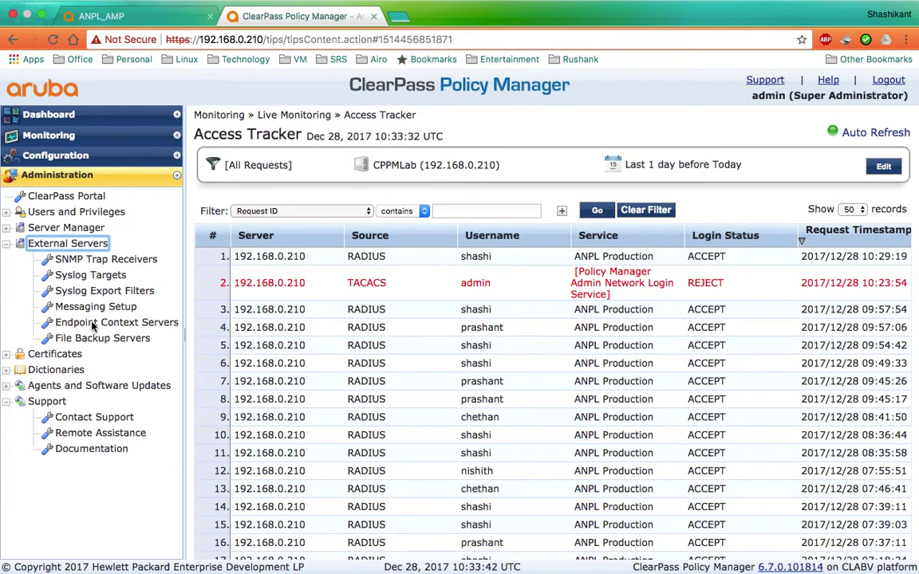
click(93, 324)
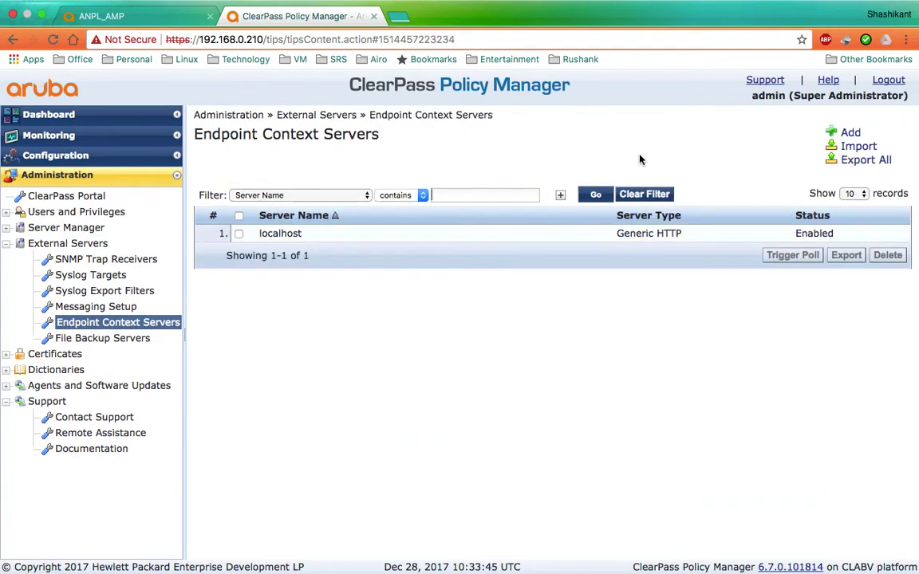
click(860, 136)
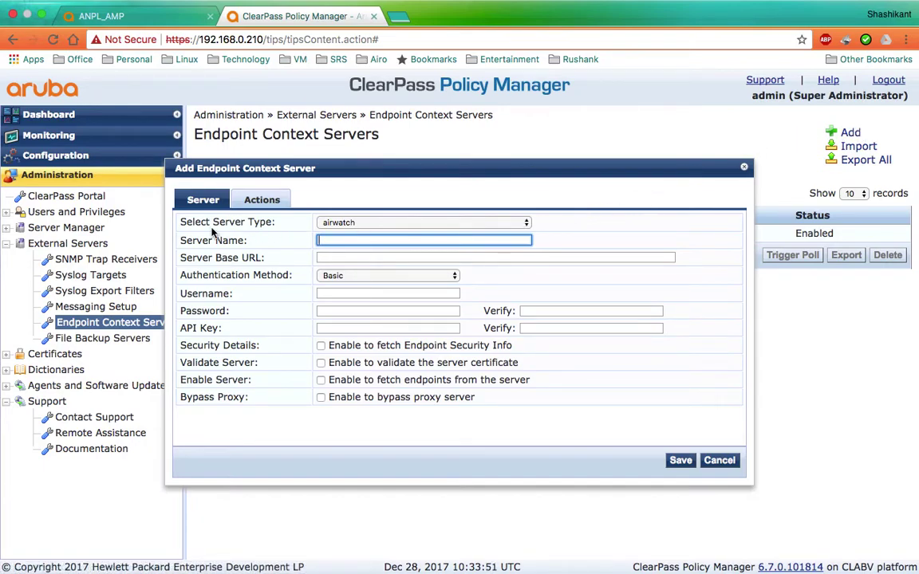
Step: Set the server type to AirWave and name it NMS, checking the AirWave tab for its IP
click(437, 226)
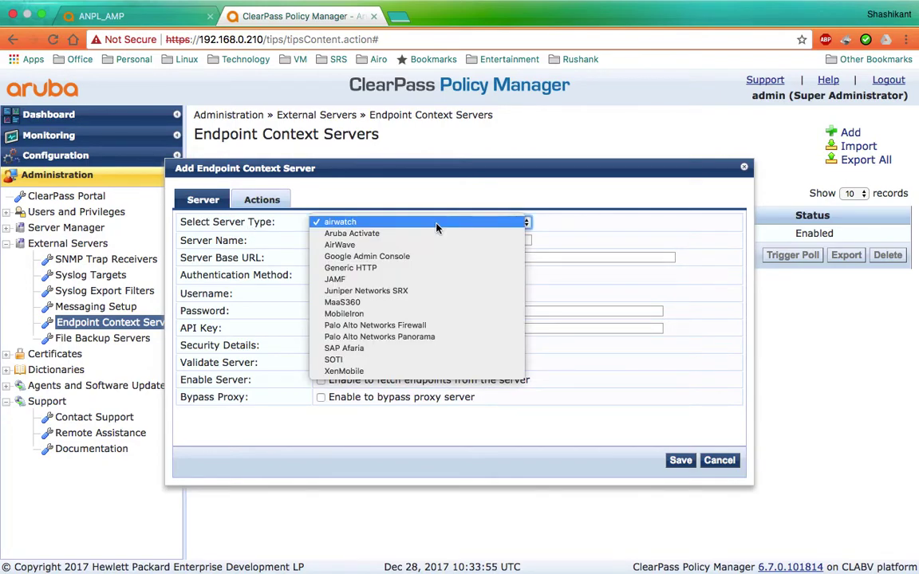
click(358, 245)
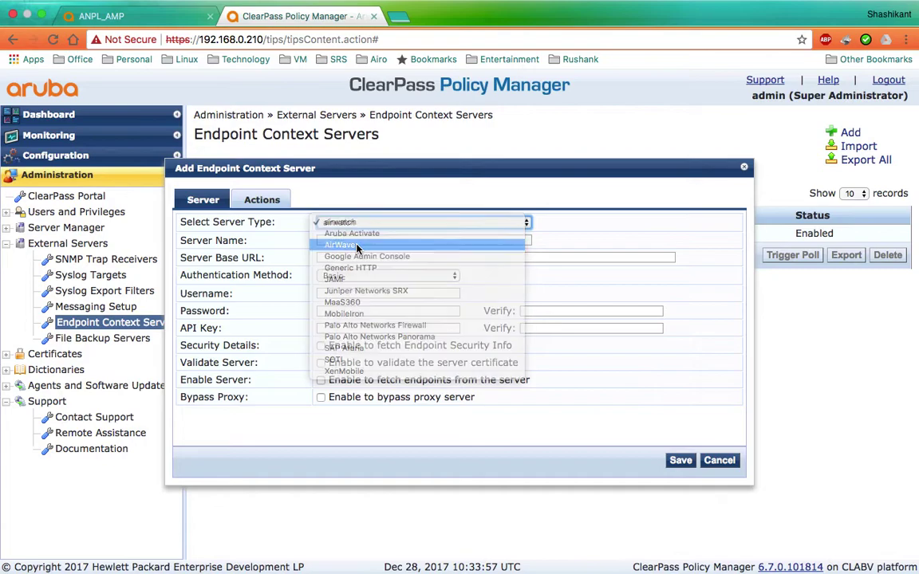
click(346, 239)
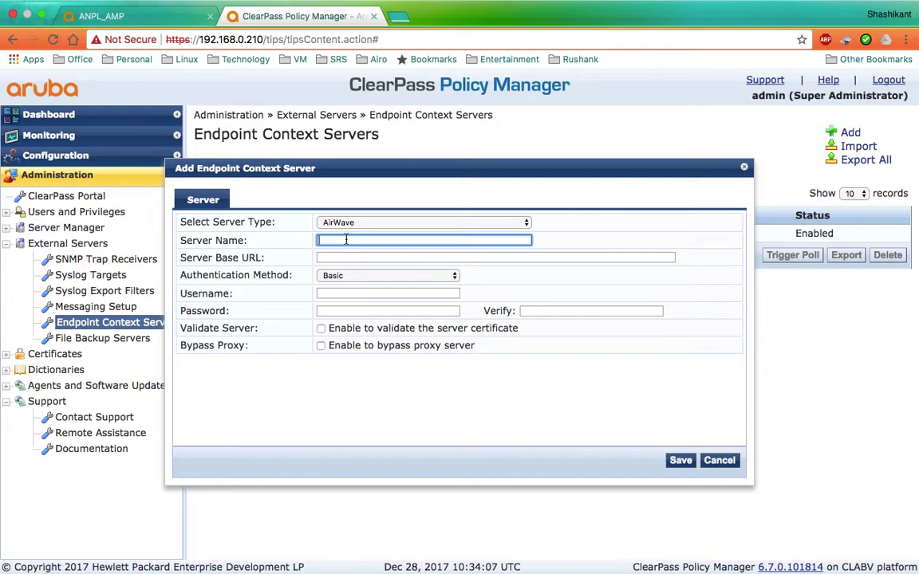
text(Airwave)
key(BackSpace)
key(BackSpace)
key(BackSpace)
key(BackSpace)
key(BackSpace)
key(BackSpace)
key(BackSpace)
text(NMA)
key(BackSpace)
text(S)
click(140, 16)
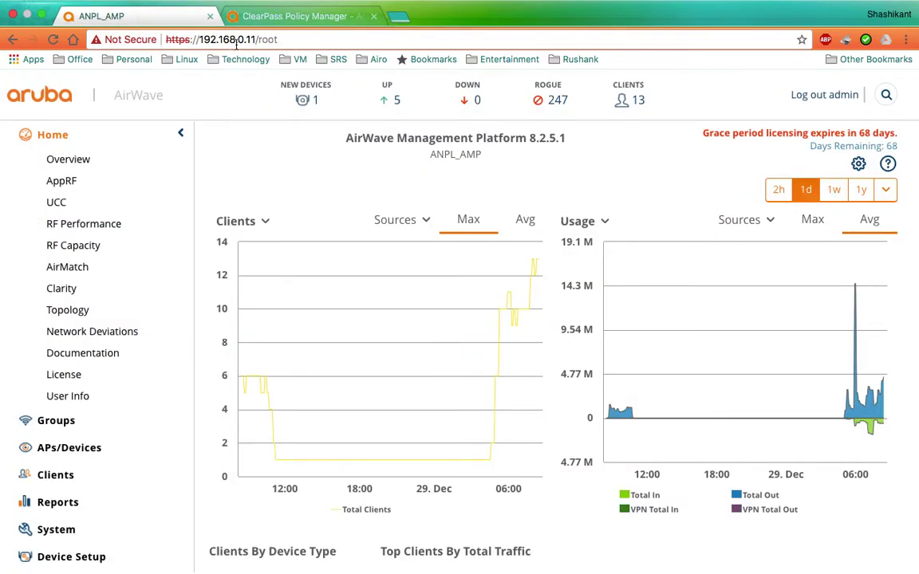
click(295, 16)
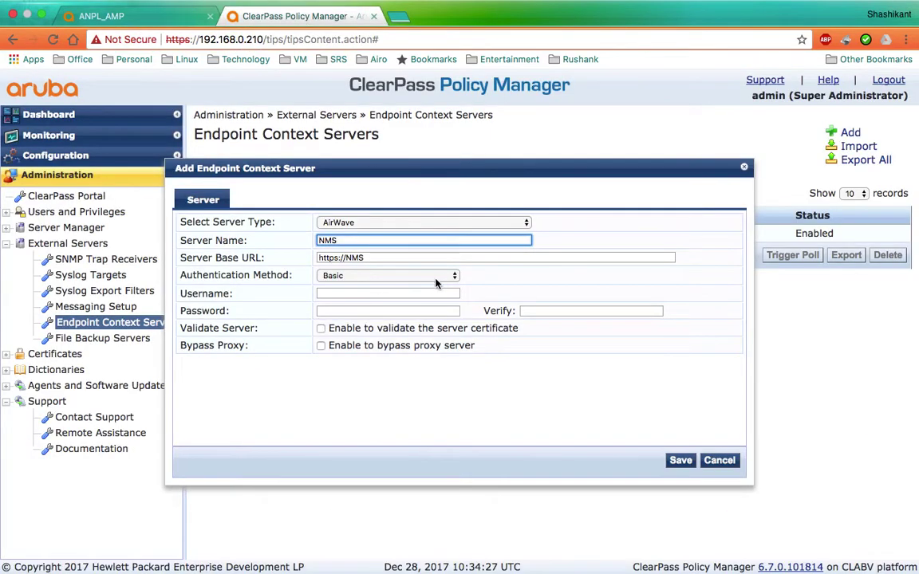
click(383, 252)
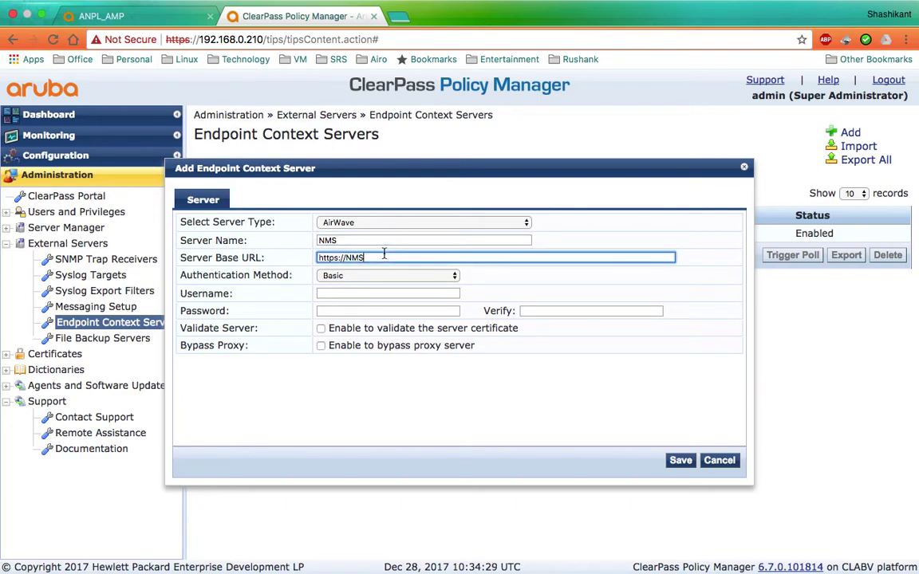
key(BackSpace)
key(BackSpace)
key(BackSpace)
text(192.168.0.11)
click(368, 276)
click(369, 276)
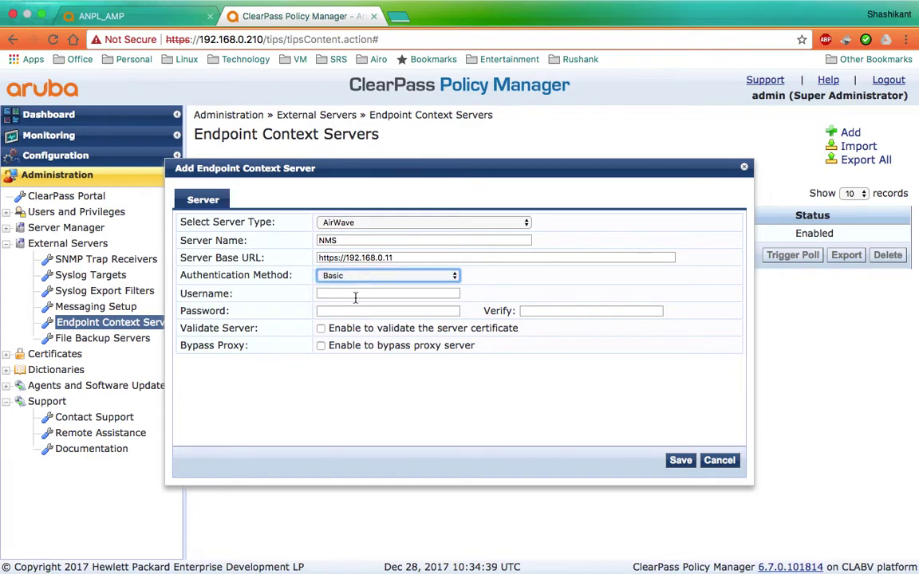
Step: Enter username admin and fill in the password and its verification
click(362, 294)
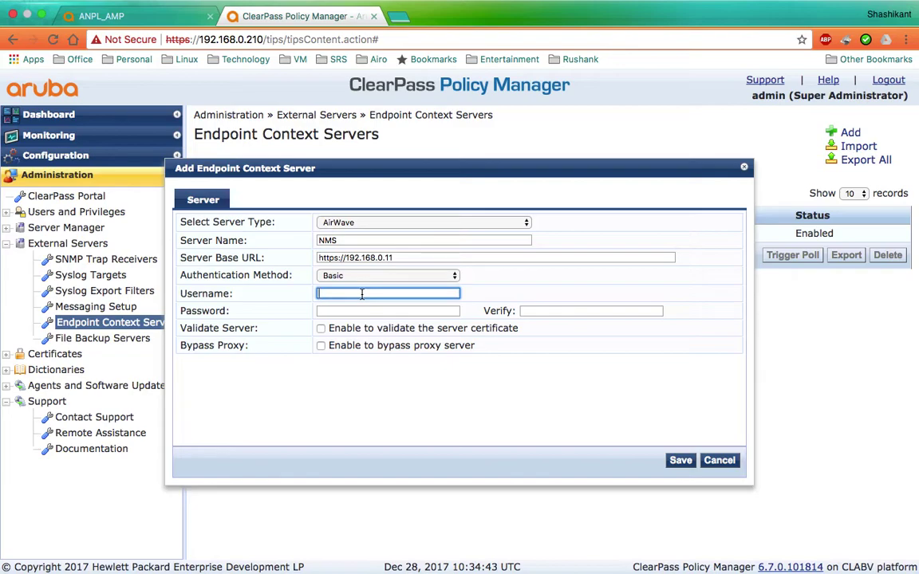
text(admin)
key(Tab)
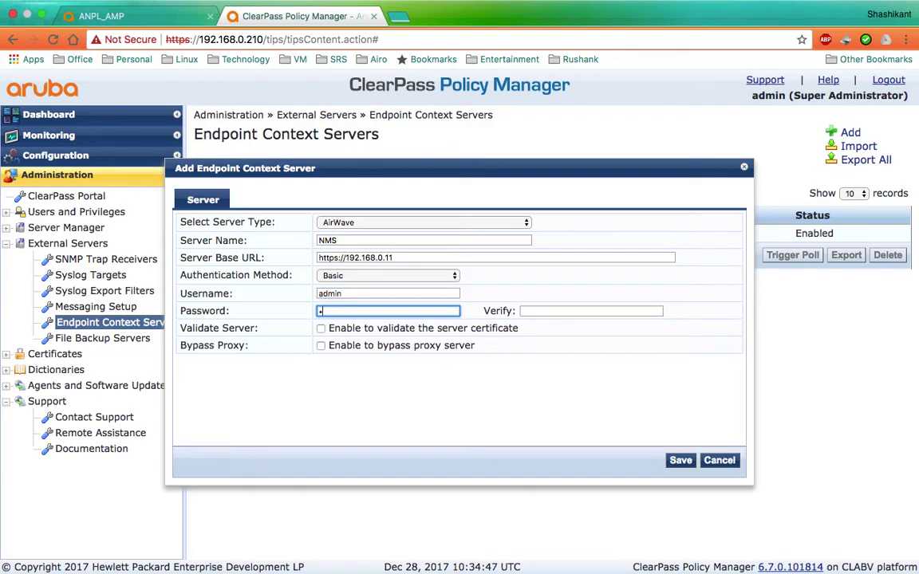
text(•••••••••••••••)
key(Tab)
text(•)
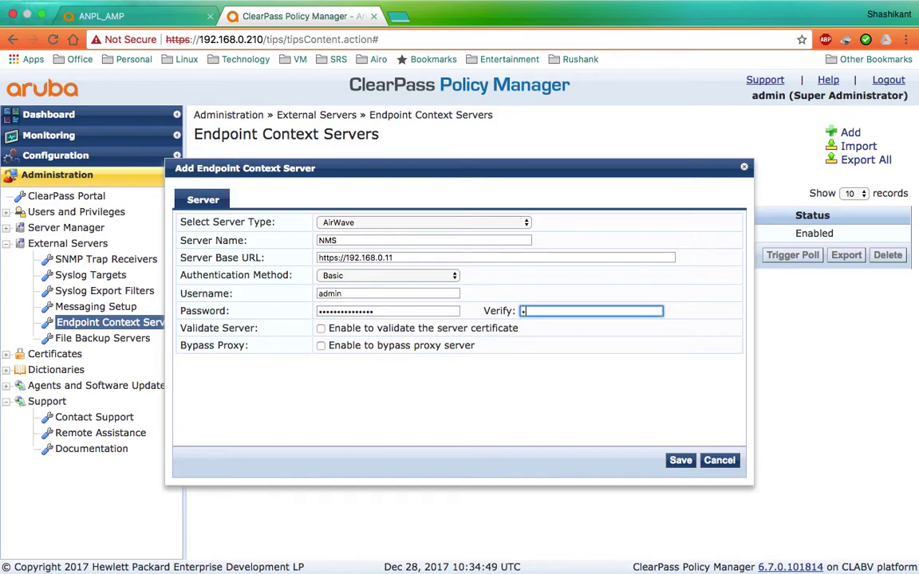
text(••••)
Step: Save the server and, after the error, retry with the base URL as bare 192.168.0.11
click(680, 463)
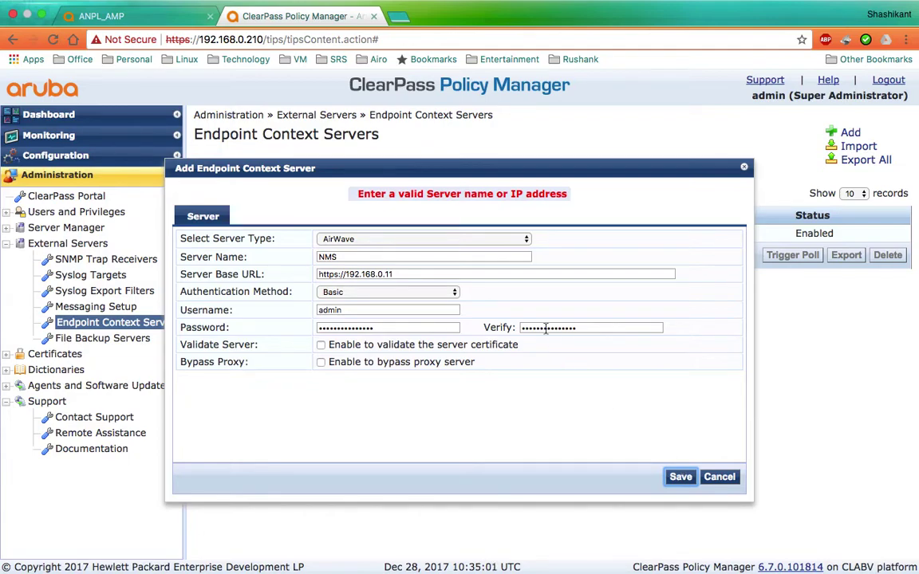
click(348, 274)
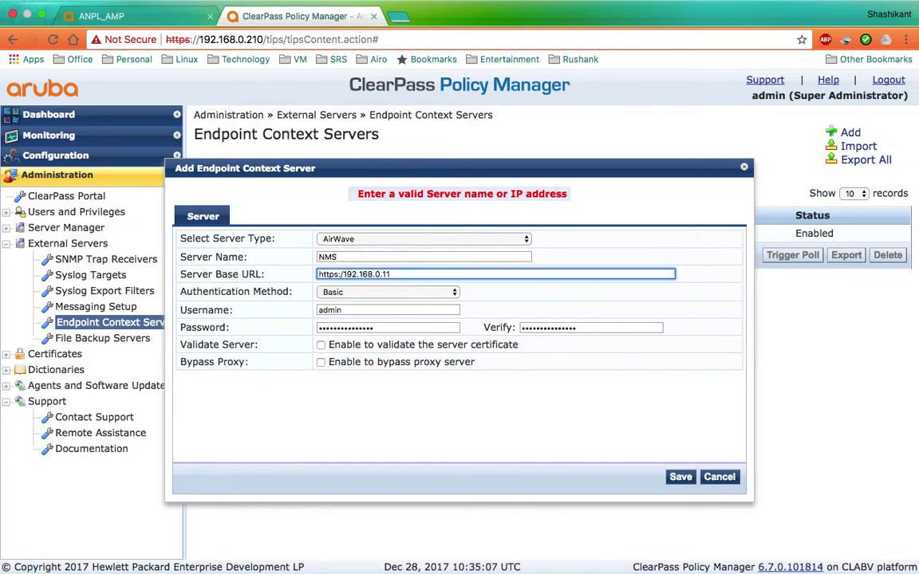
key(BackSpace)
key(BackSpace)
key(BackSpace)
key(BackSpace)
key(BackSpace)
key(BackSpace)
key(BackSpace)
key(BackSpace)
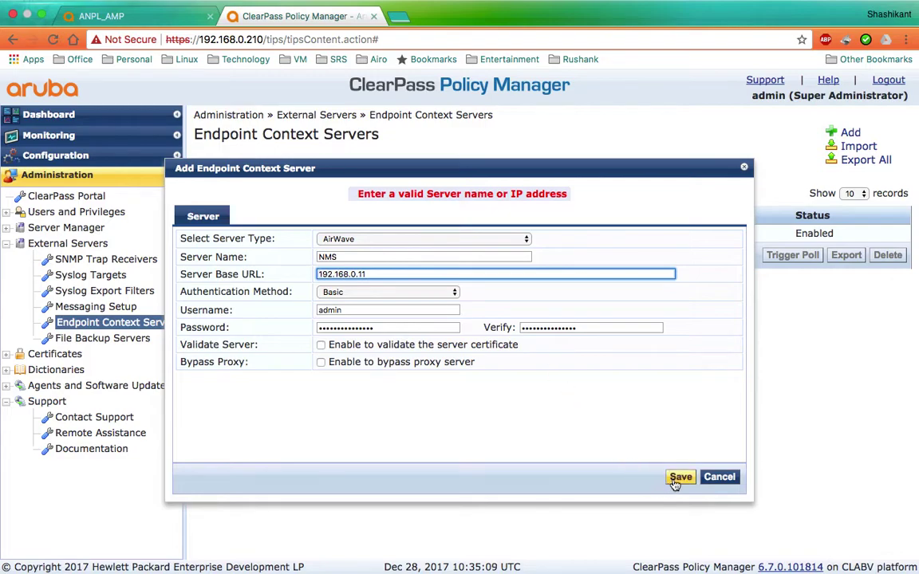
click(677, 478)
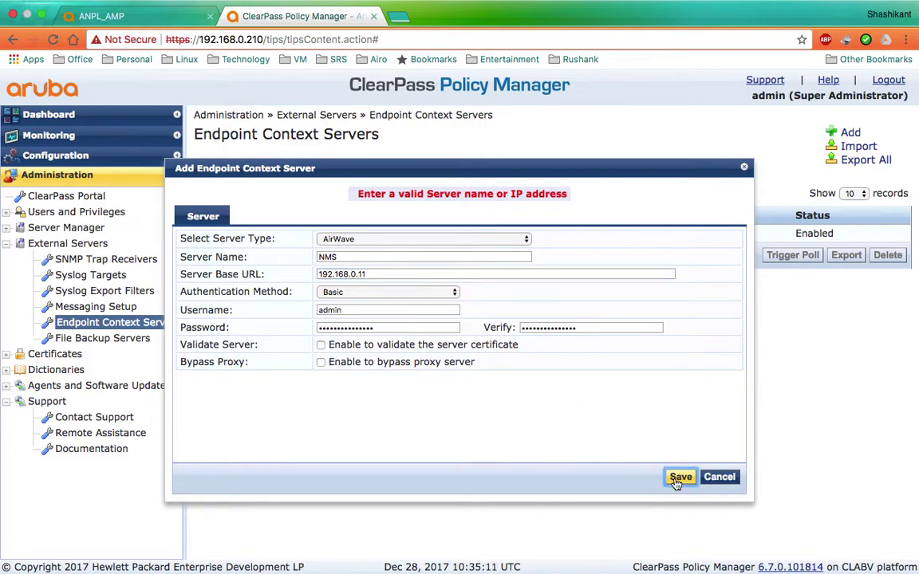
click(320, 273)
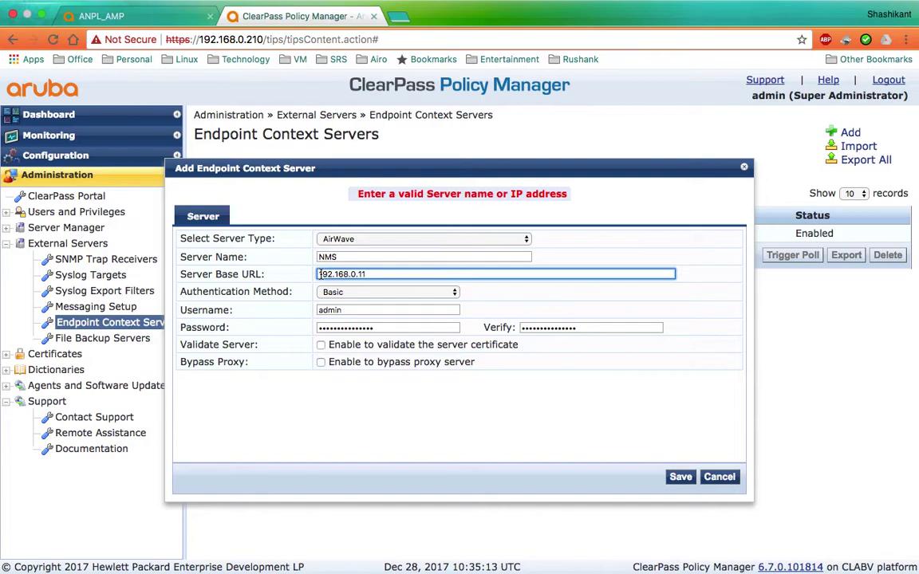
text(http://)
click(686, 481)
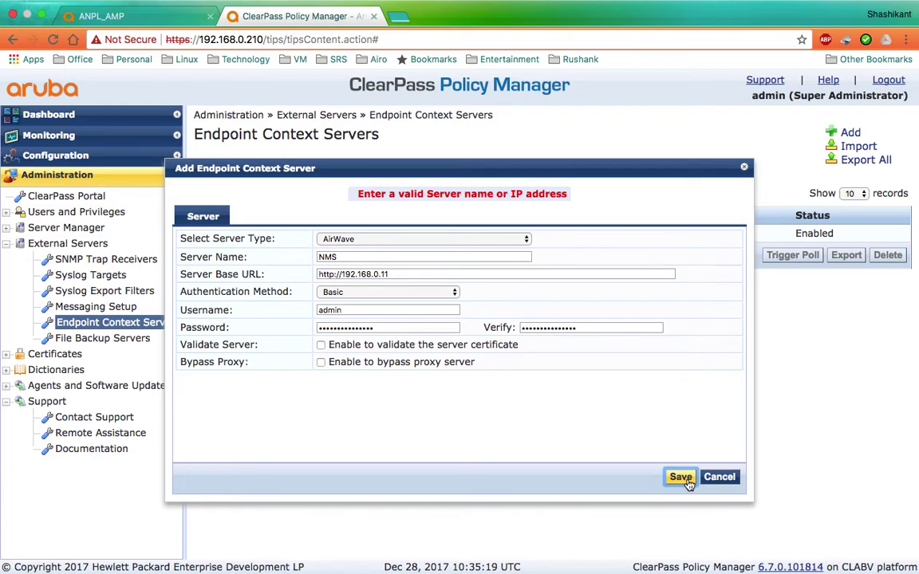
click(370, 255)
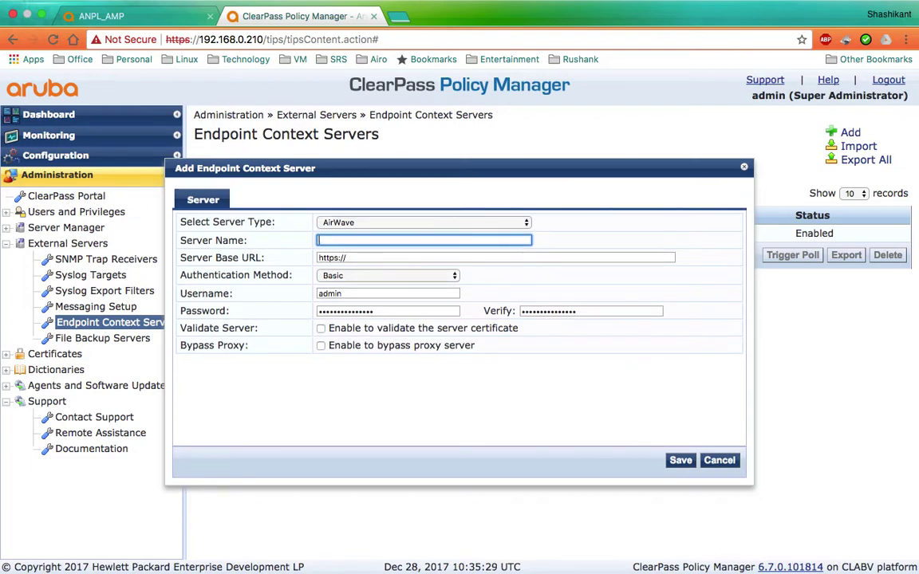
Step: Enter 192.168.0.11 as the server name and save the AirWave server
text(192)
text(.168.0.11)
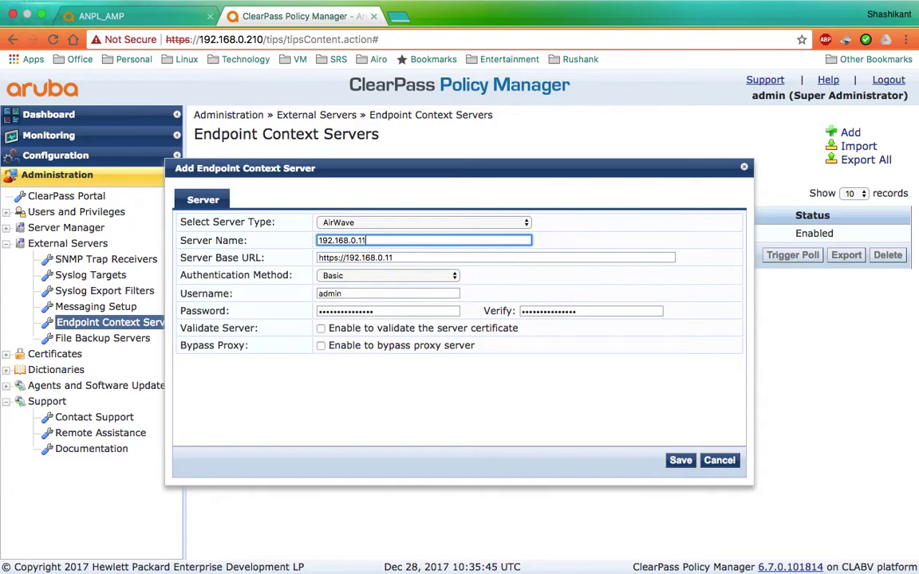
click(685, 462)
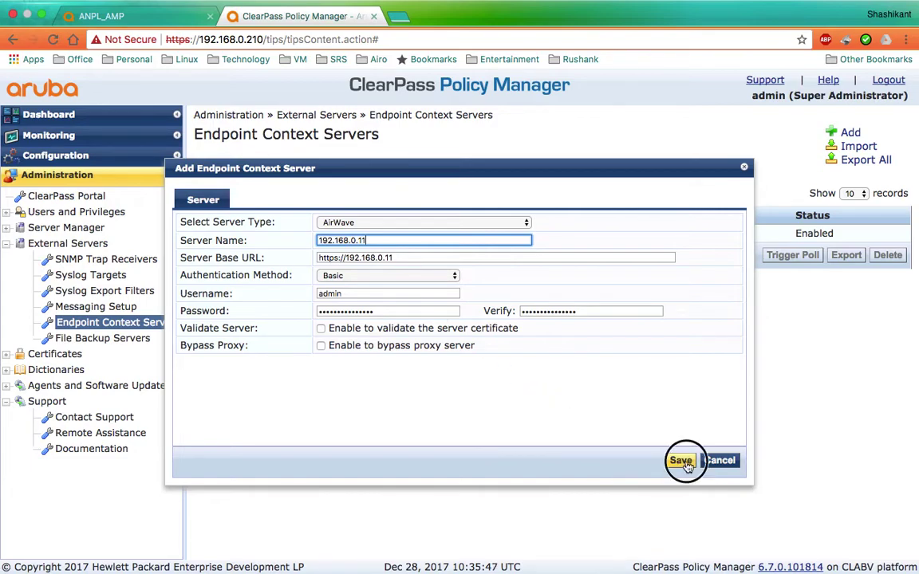
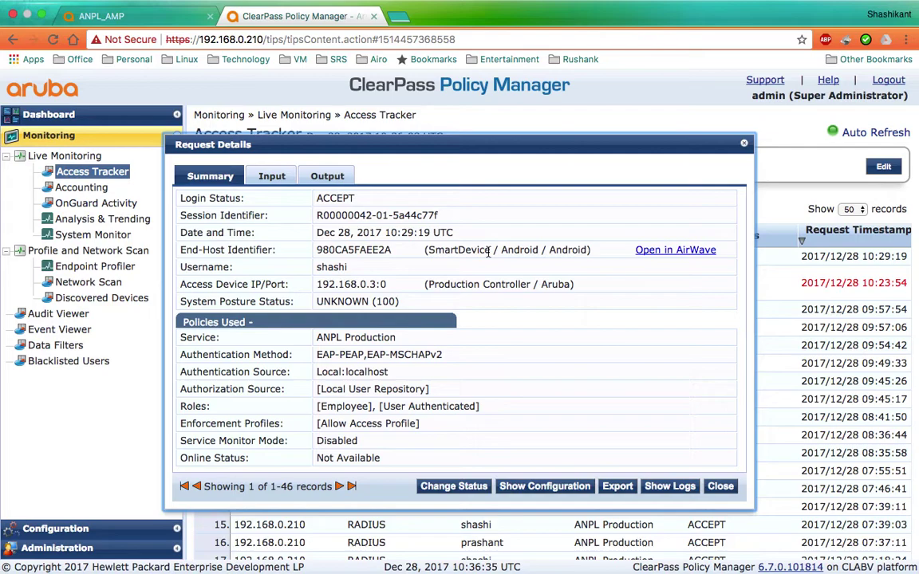
Step: Open the Android client in AirWave and review its Usage, Signal & Noise, Health and SNR charts
click(675, 249)
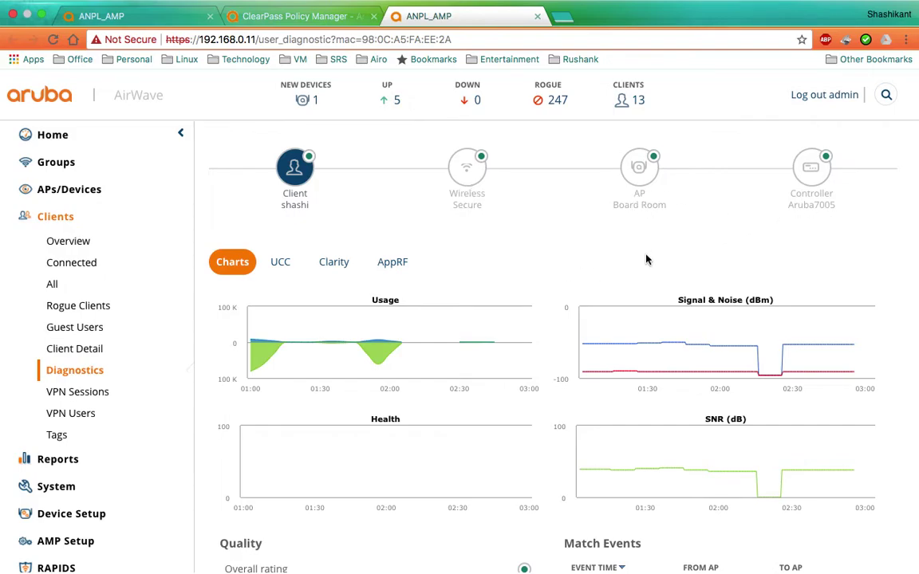
scroll(642, 256, down, 1)
scroll(642, 255, down, 5)
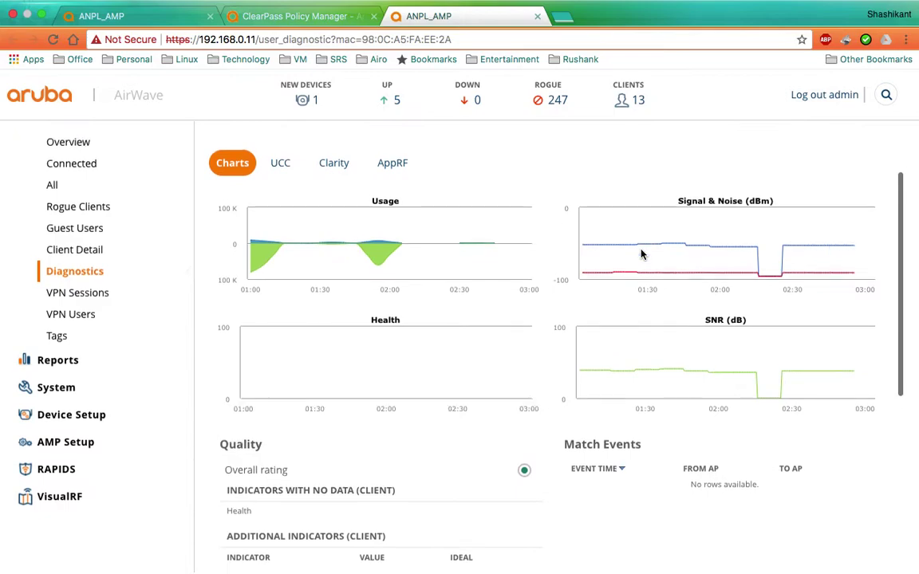
scroll(642, 255, down, 5)
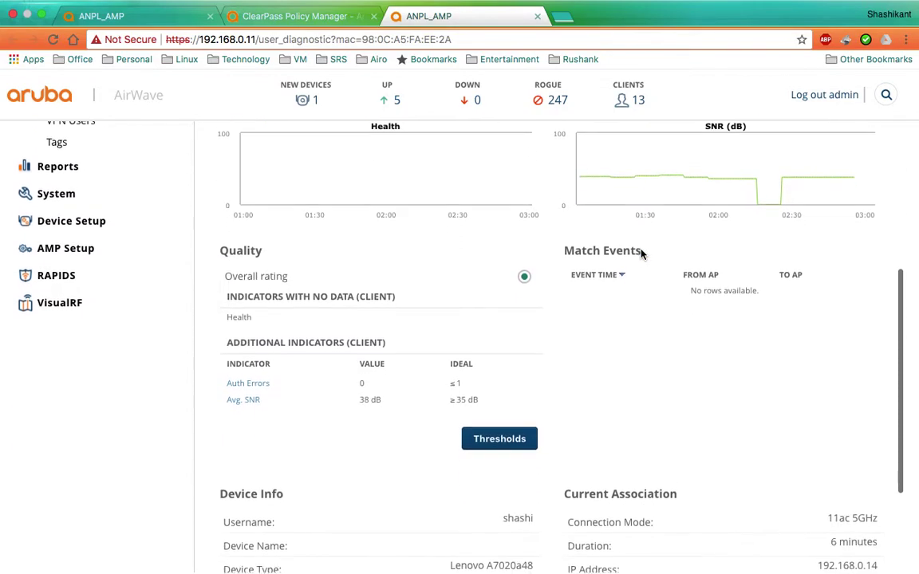
scroll(642, 254, down, 1)
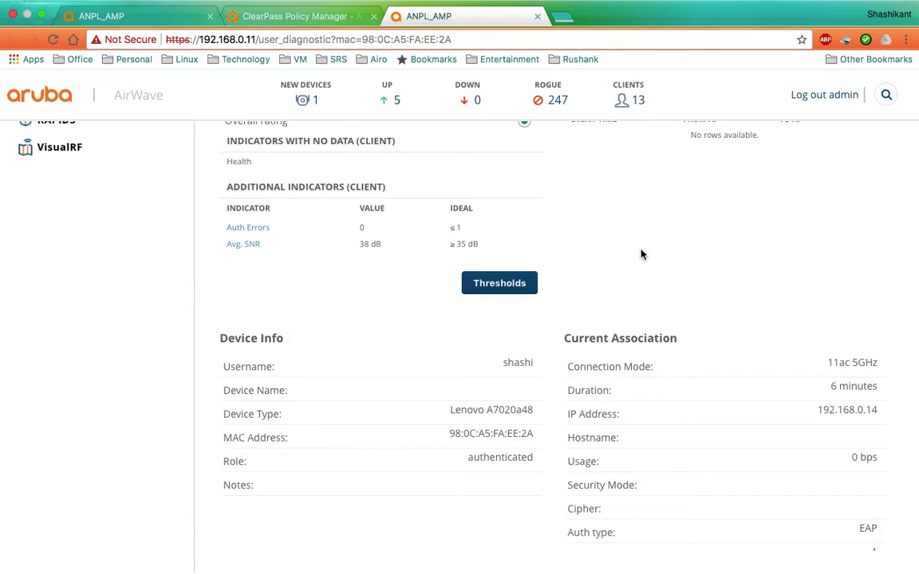
scroll(642, 254, up, 10)
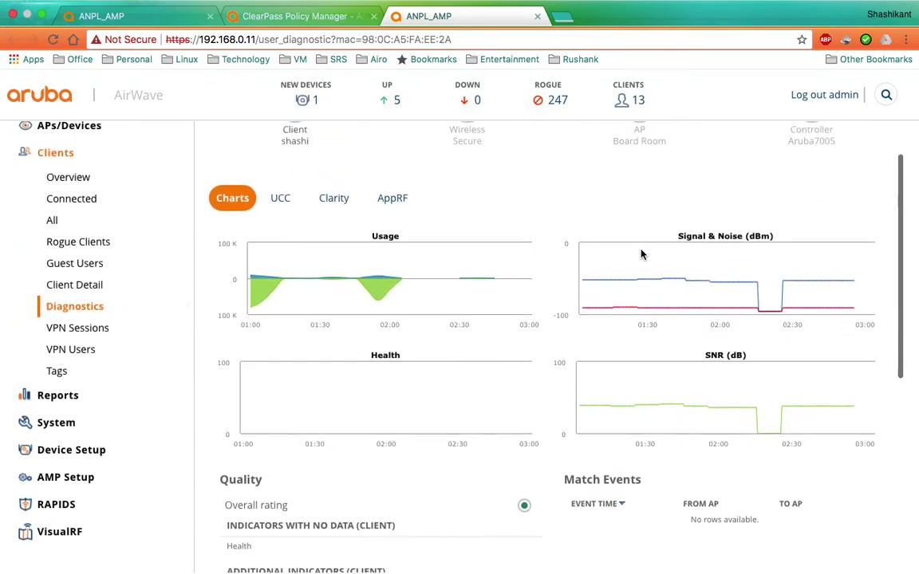
click(320, 18)
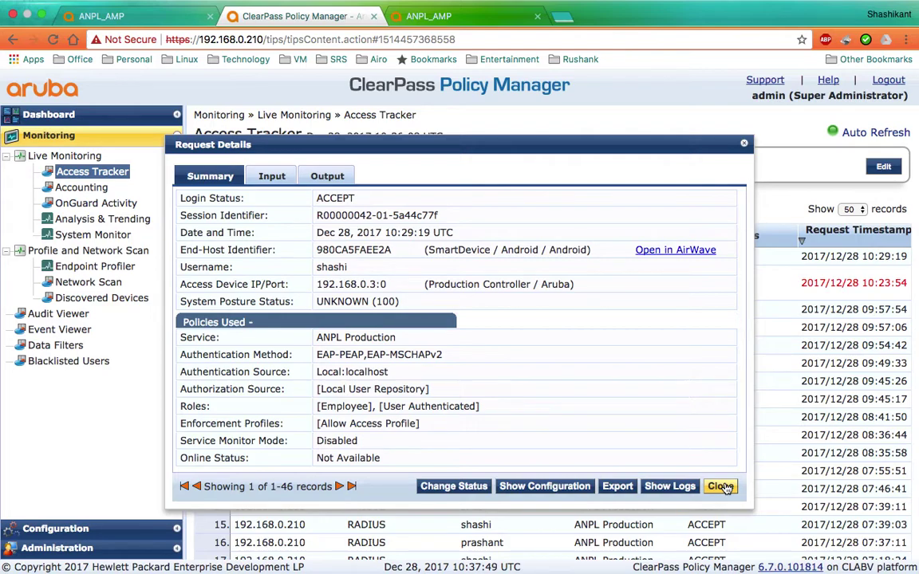
Step: Close the current request details and open another user's accepted request, row 4, in Access Tracker
click(720, 487)
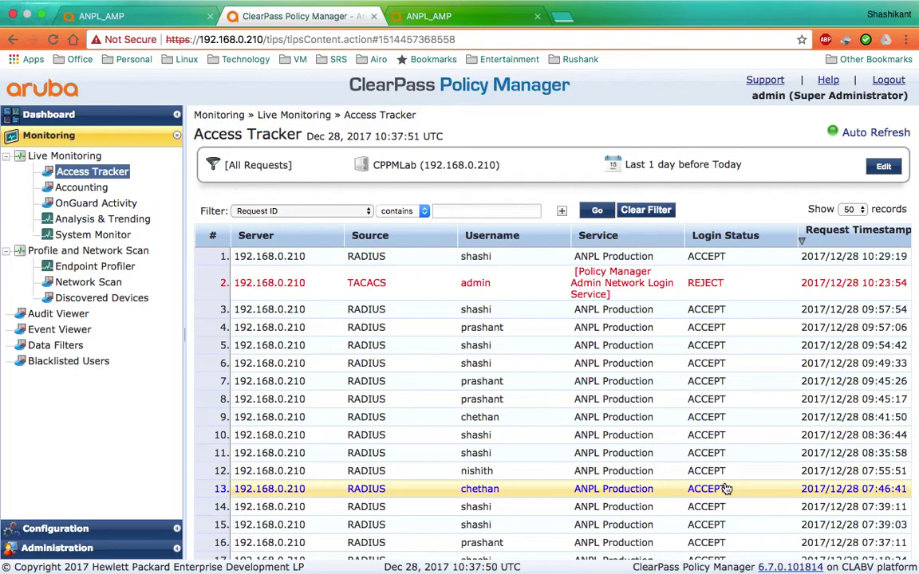
click(447, 327)
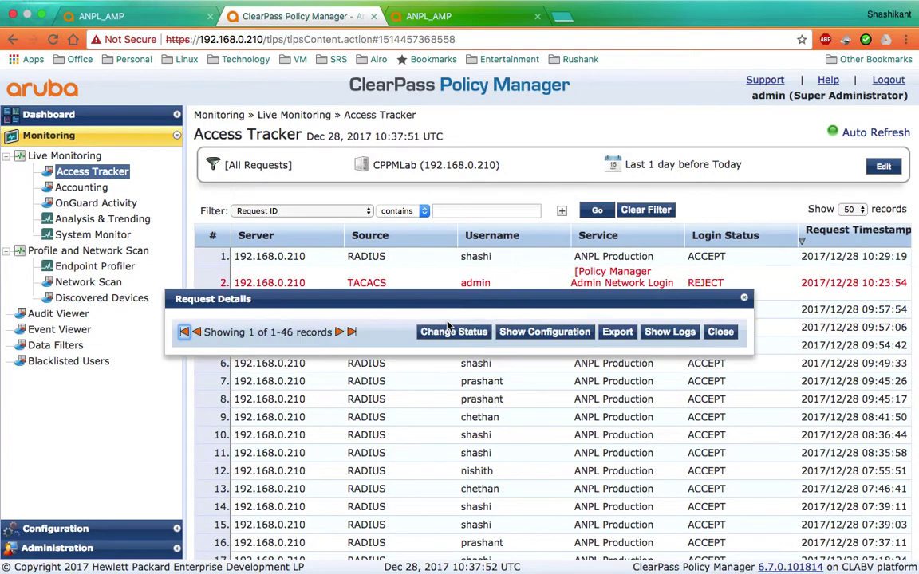
Step: Launch the client with MAC 6C:AB:31:4E:16:6F into AirWave's Clients > Diagnostics page
click(678, 250)
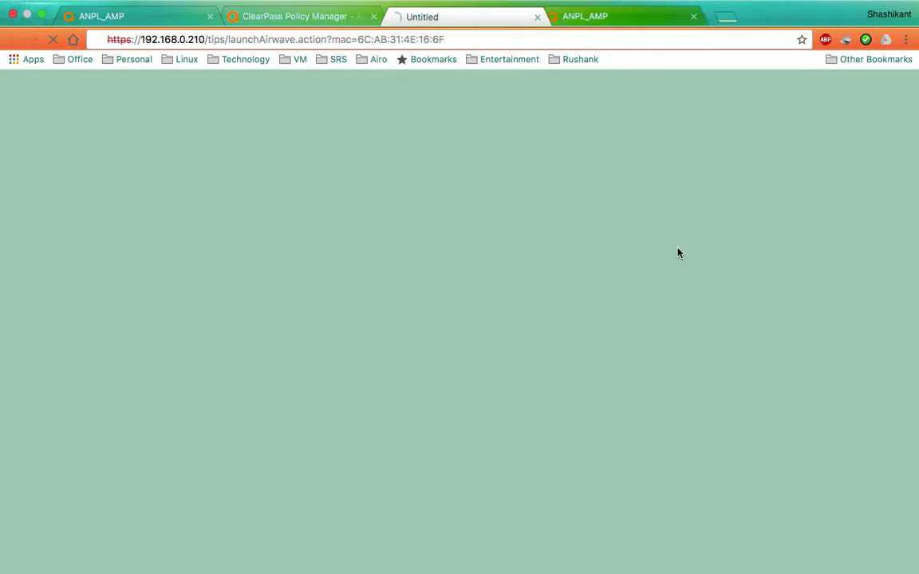